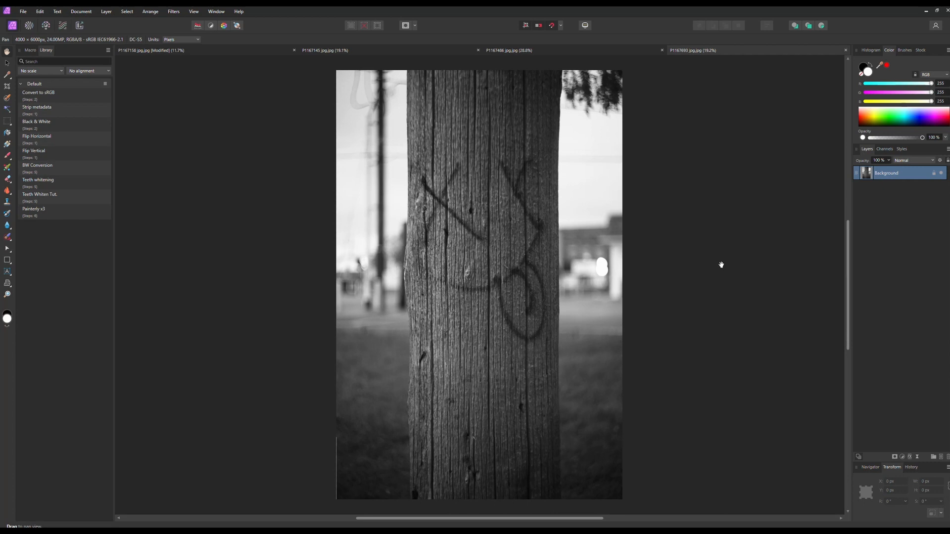
Step: Go back to the wooden pole photo after checking the other open images and duplicate its Background layer twice
click(580, 50)
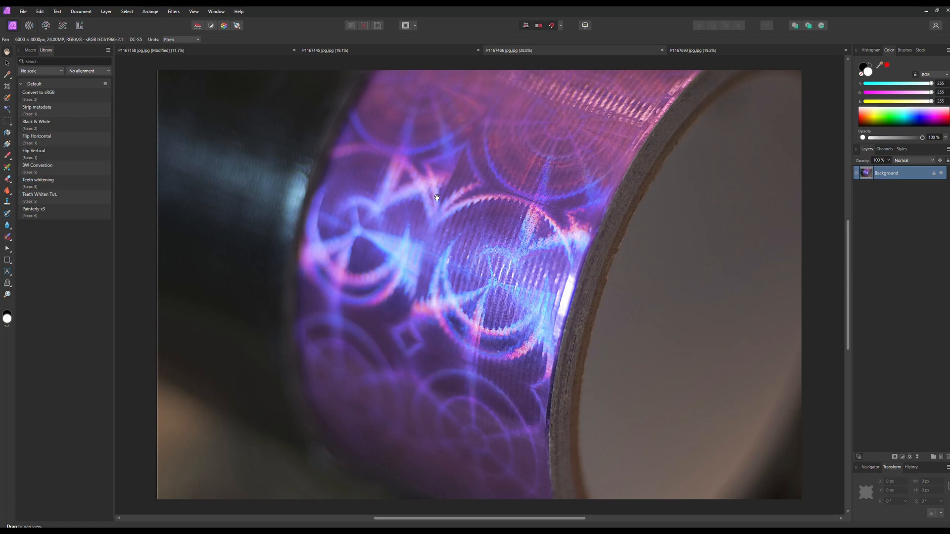
click(412, 51)
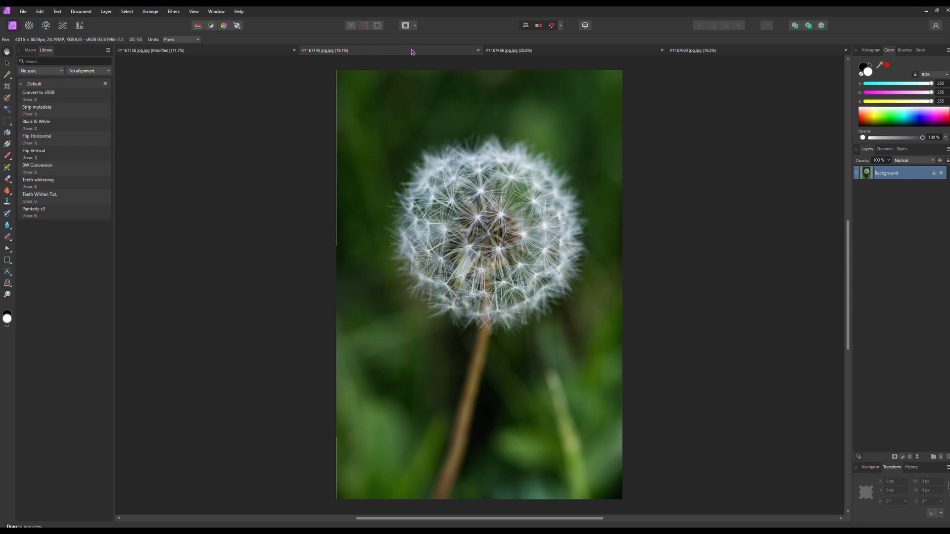
click(693, 50)
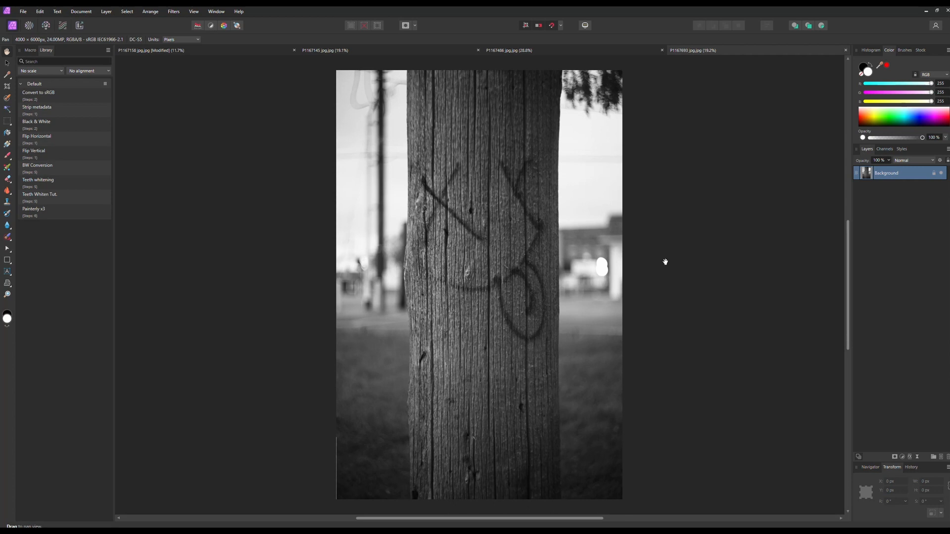
right_click(867, 176)
click(867, 255)
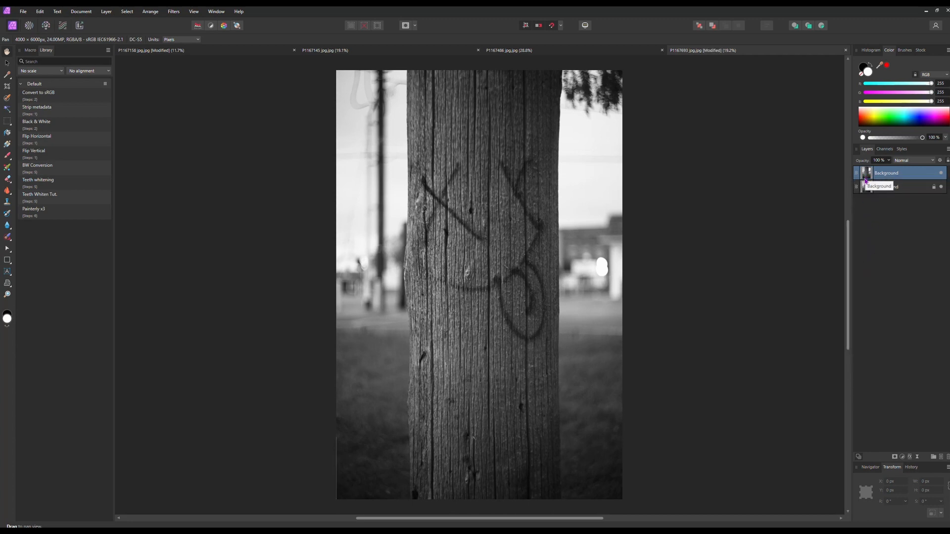
key(ctrl+j)
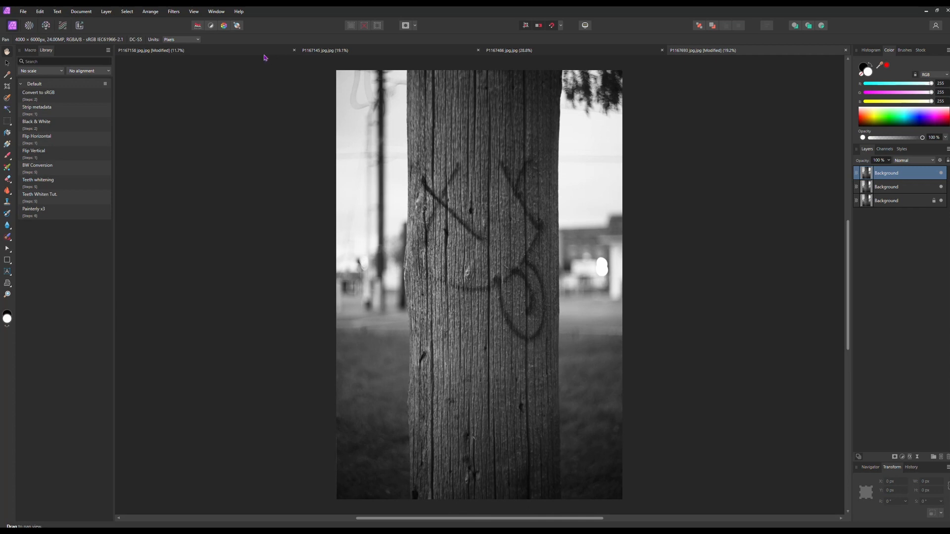
Step: Start the Mirror distortion filter on the top copy of the pole and set the number of mirrors to 6
click(174, 11)
mouse_move(188, 49)
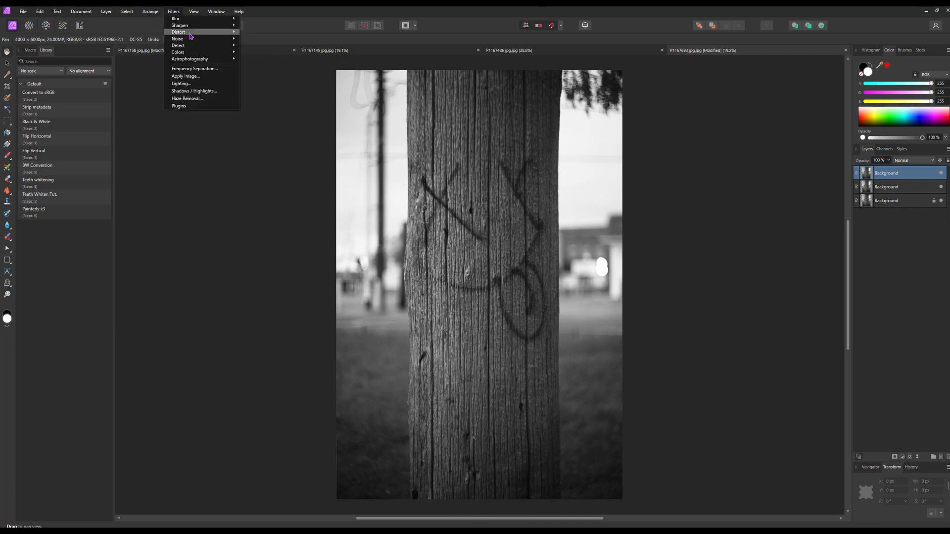
mouse_move(189, 32)
click(261, 130)
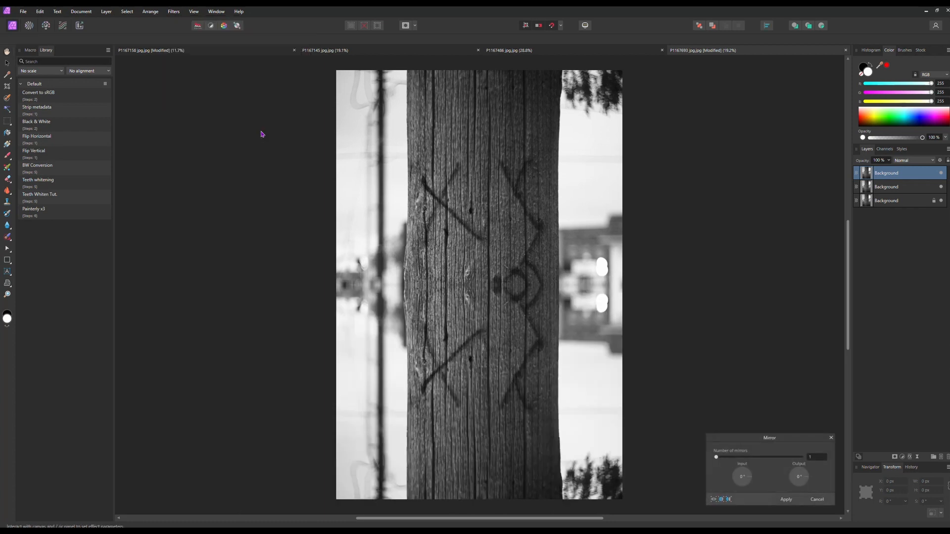
drag(717, 460, 756, 468)
double_click(814, 458)
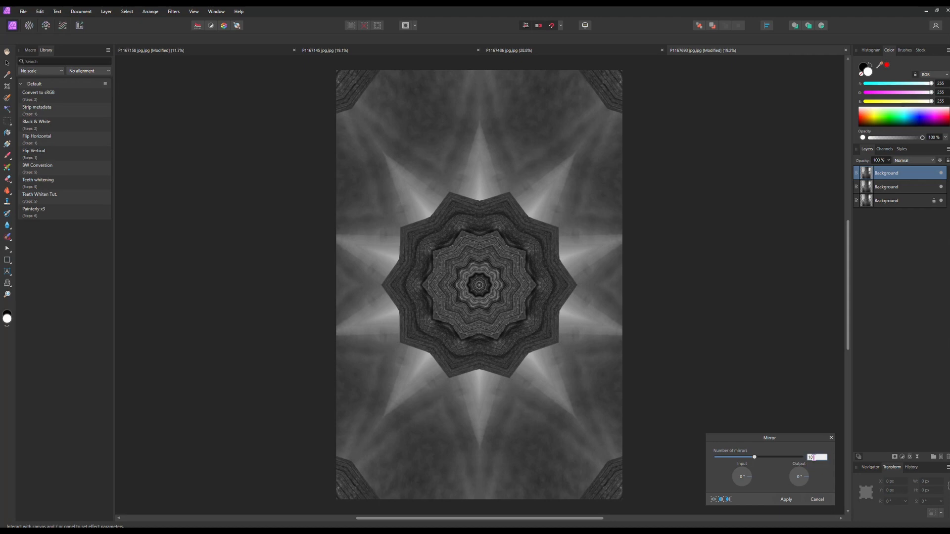
text(6)
key(Return)
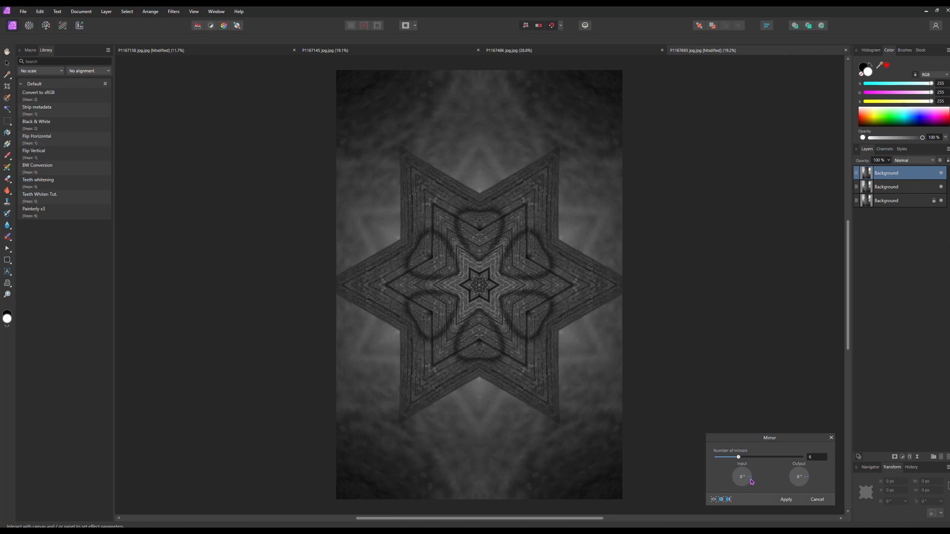
Step: Set the Mirror filter's input angle to 174° and the number of mirrors to 5 for a five-pointed star
drag(751, 482, 707, 477)
click(816, 457)
text(5)
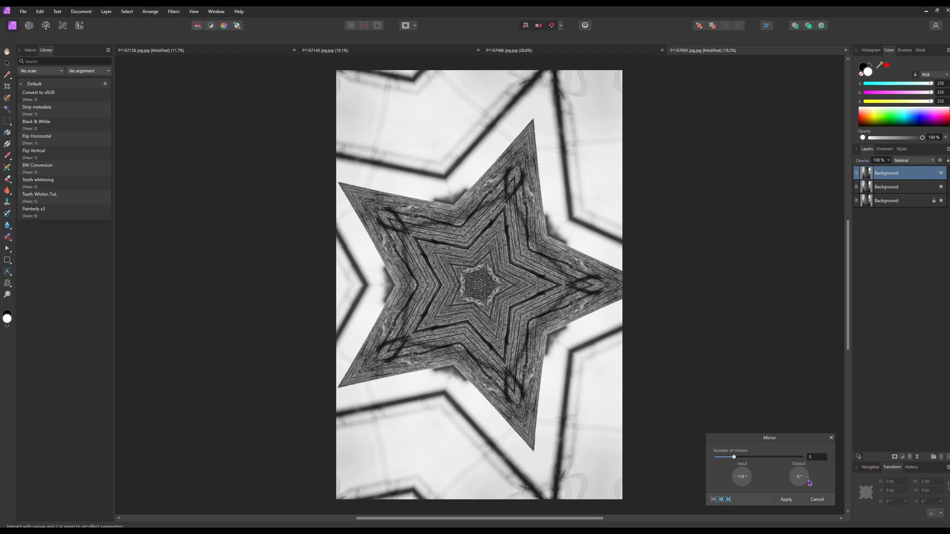
Step: Set the output angle to 18°, move the mirror centre down into the lower part of the image, and apply the filter
drag(810, 483, 814, 477)
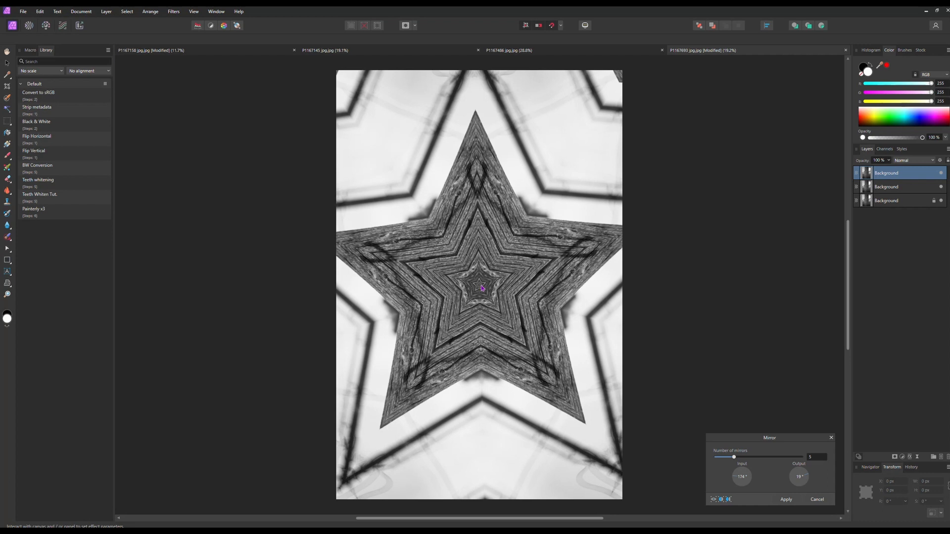
drag(483, 288, 478, 417)
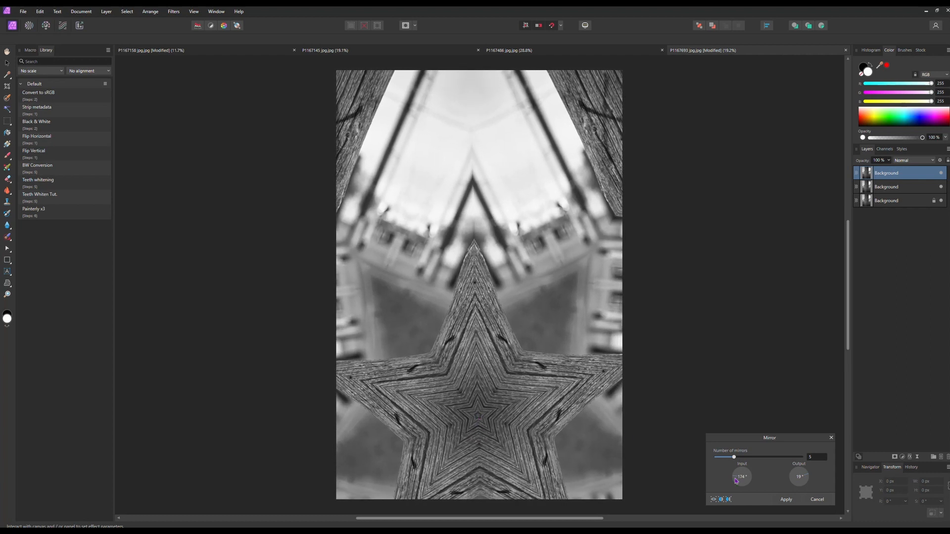
click(786, 500)
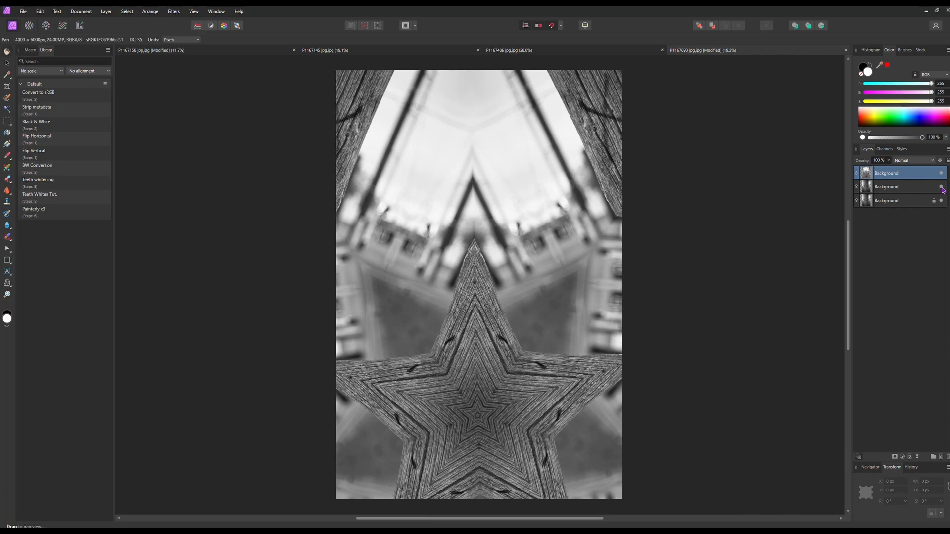
drag(866, 173, 871, 186)
click(941, 187)
click(941, 201)
Step: Duplicate the Background layer of the purple tape photo and start the Mirror filter on the copy with 14 mirrors
click(584, 52)
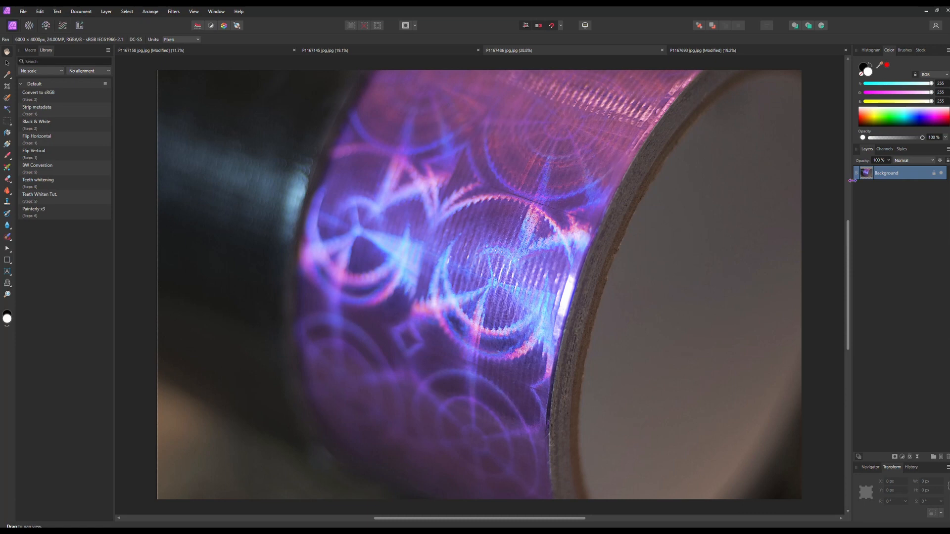
key(ctrl+j)
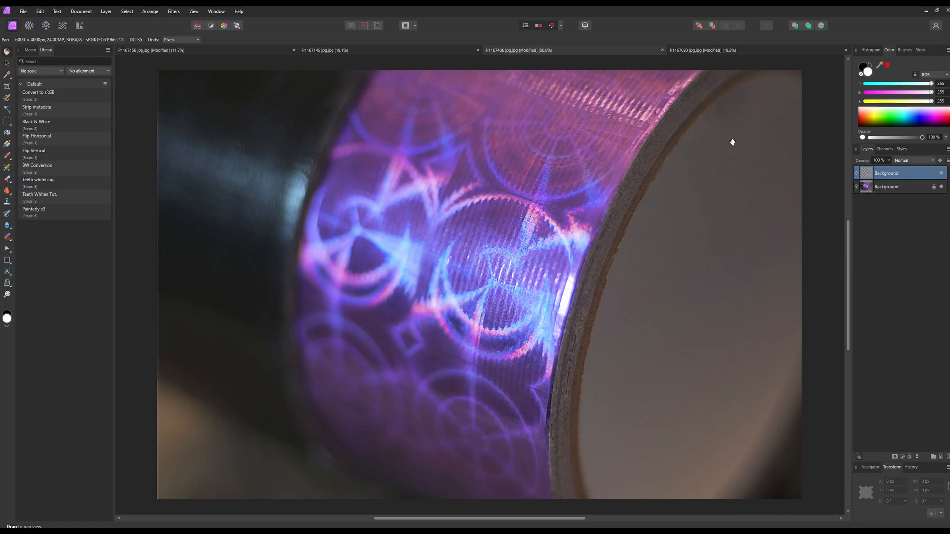
click(175, 13)
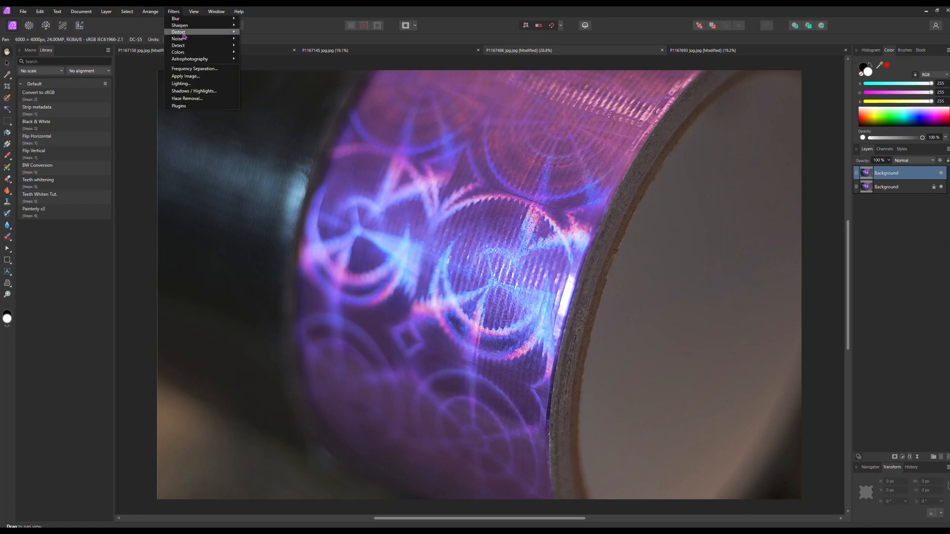
mouse_move(184, 33)
click(264, 129)
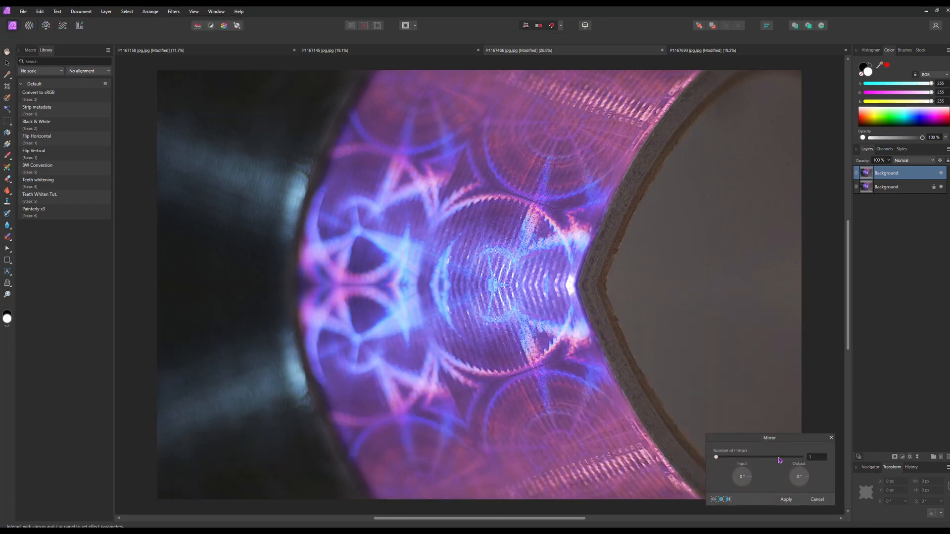
click(815, 457)
text(14)
key(Return)
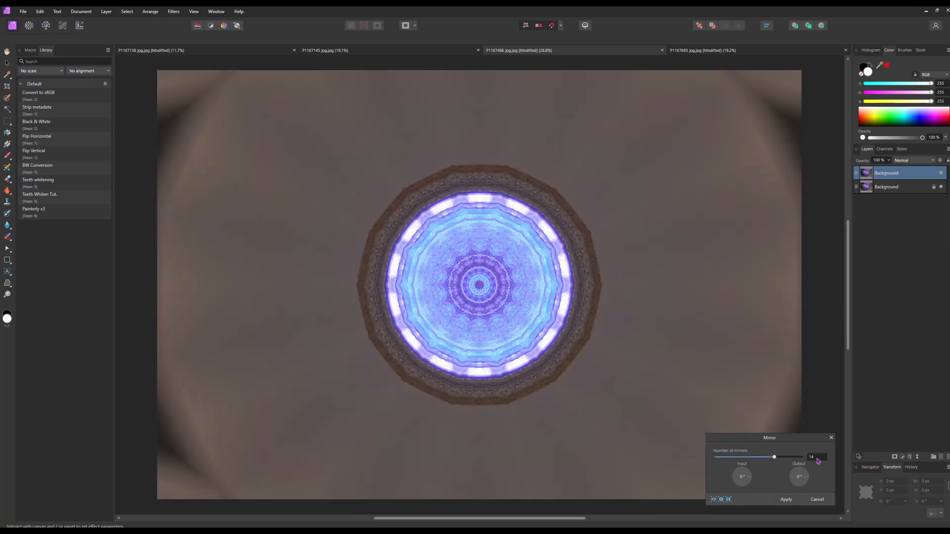
Step: Set the input angle to 249°, move the mirror centre toward the right side of the tape image, and apply the filter
drag(753, 479, 737, 497)
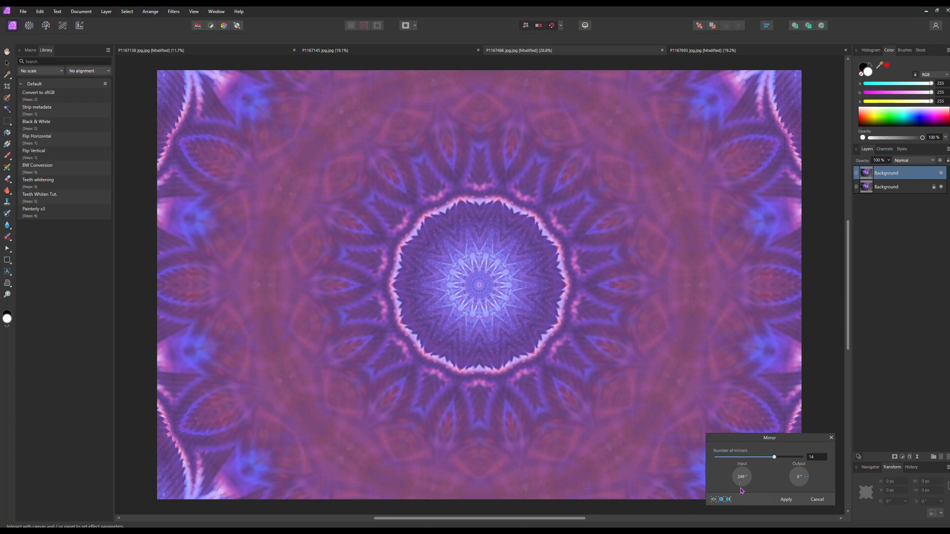
drag(519, 289, 604, 288)
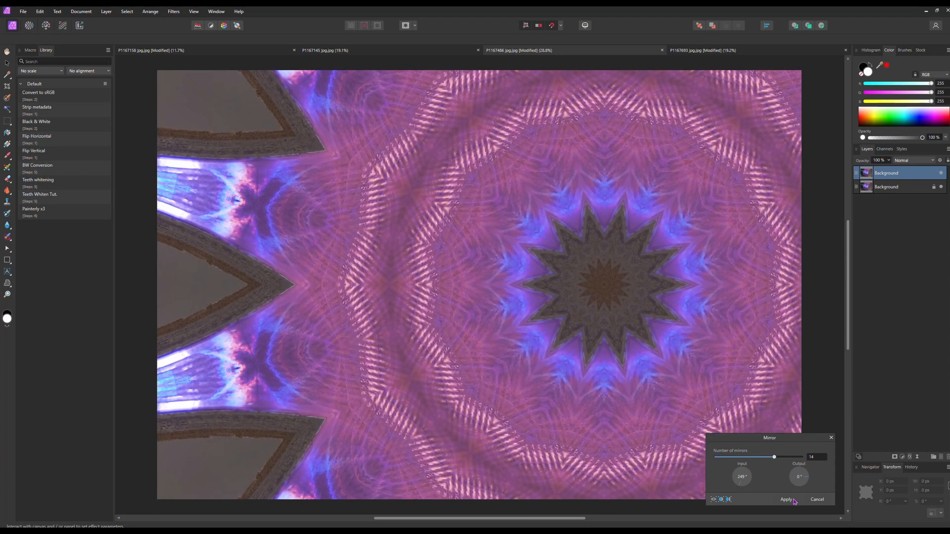
click(787, 499)
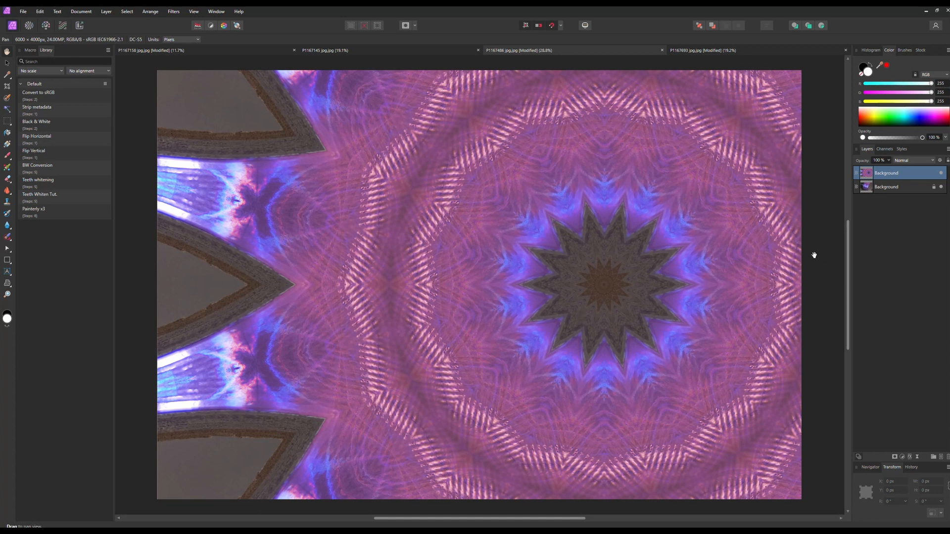
Step: Sharpen the mirrored tape layer with Unsharp Mask at a radius of 0.9 px and a factor of about 2.19
click(174, 12)
mouse_move(182, 36)
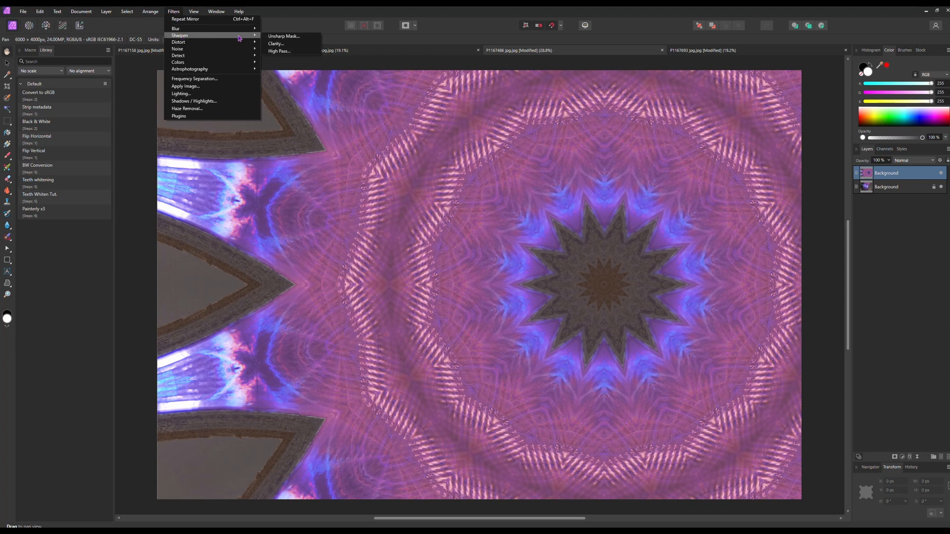
click(282, 37)
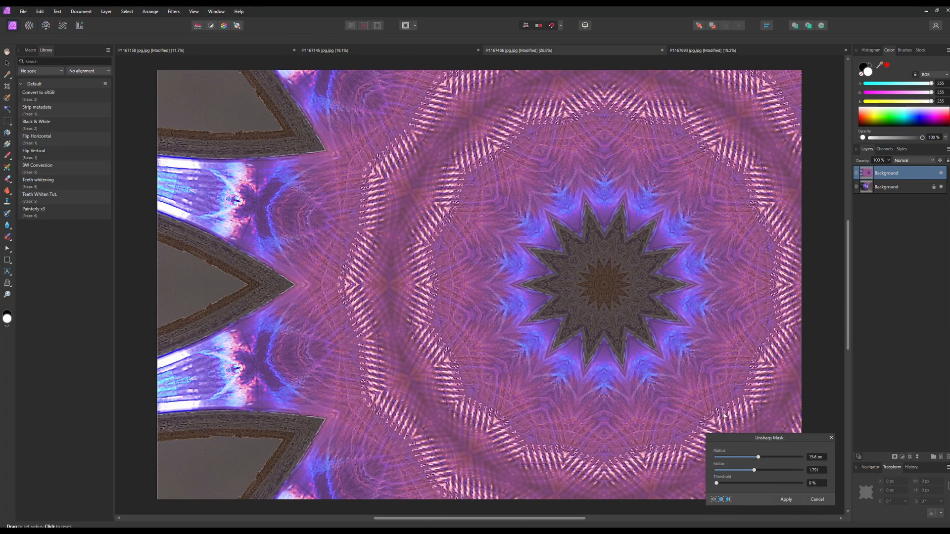
mouse_move(761, 461)
mouse_down()
mouse_move(718, 462)
mouse_move(757, 474)
mouse_up()
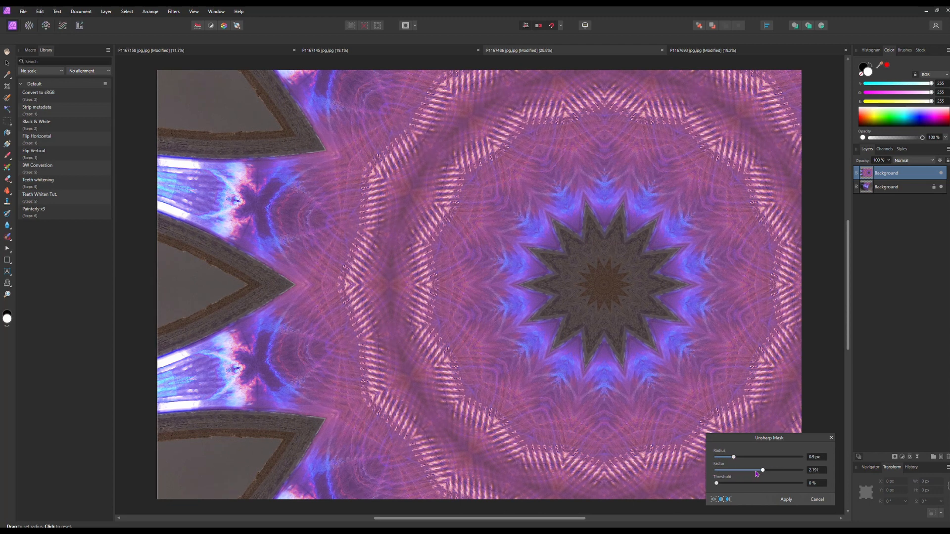
click(787, 499)
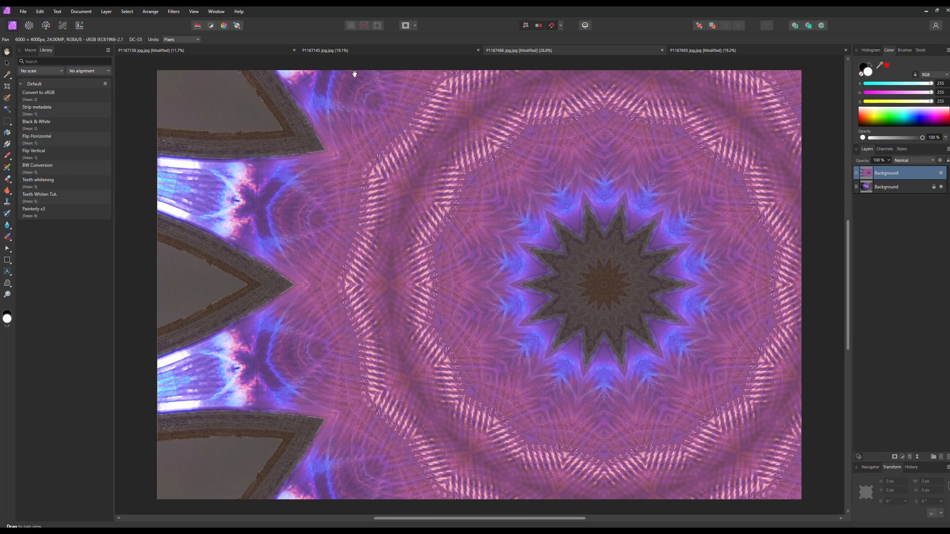
Step: Duplicate the Background layer of the dandelion photo and start the Mirror filter on the copy with 9 mirrors
click(354, 51)
key(ctrl+j)
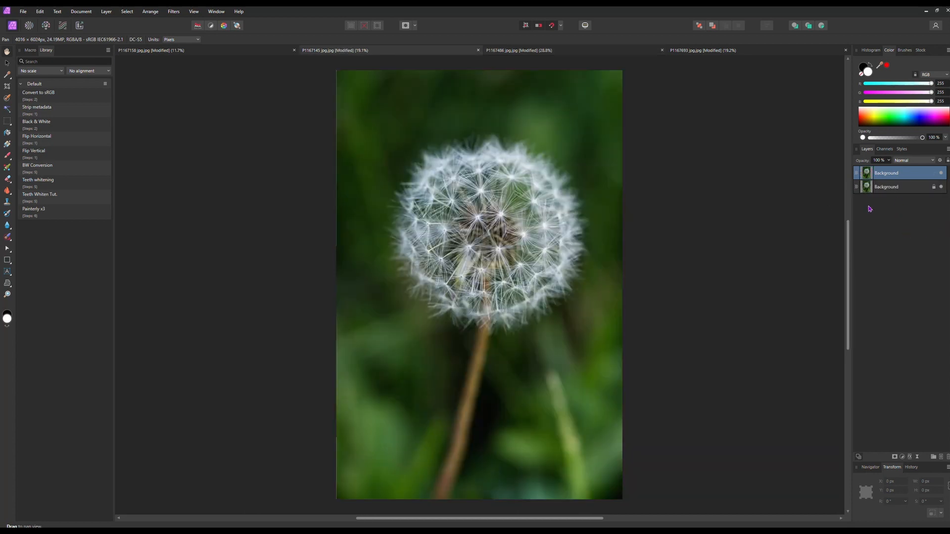
click(174, 12)
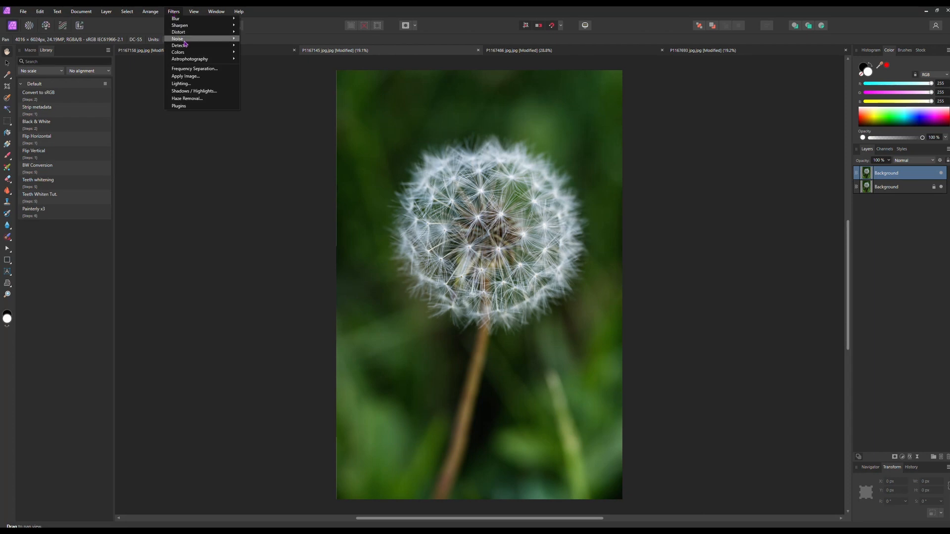
mouse_move(189, 35)
click(266, 132)
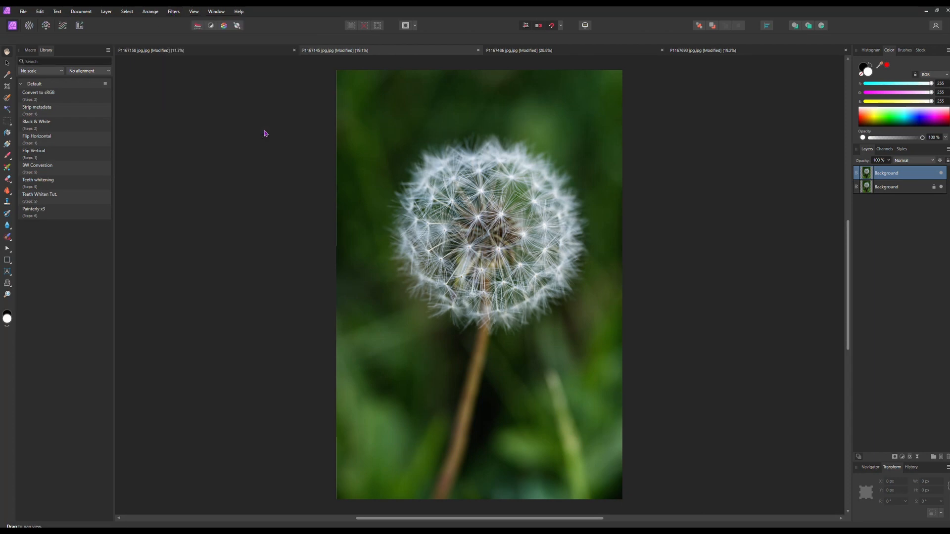
click(816, 457)
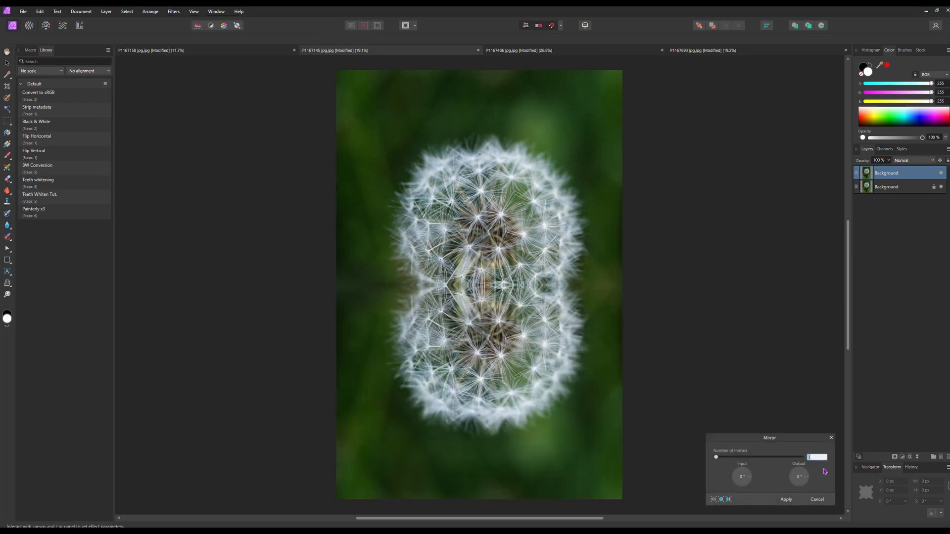
text(9)
key(Return)
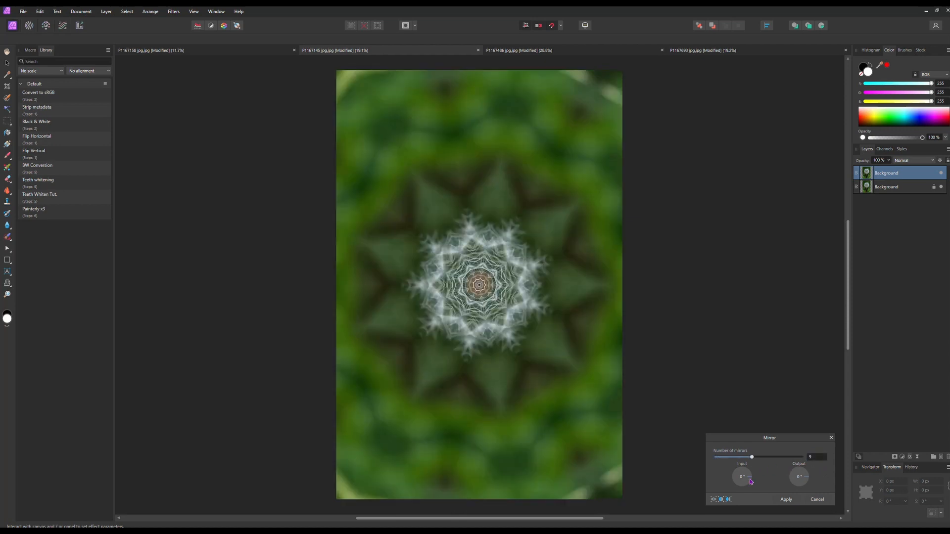
Step: Set the Mirror filter's input angle to 217° for a large, full dandelion pattern and apply the filter
drag(751, 481, 736, 492)
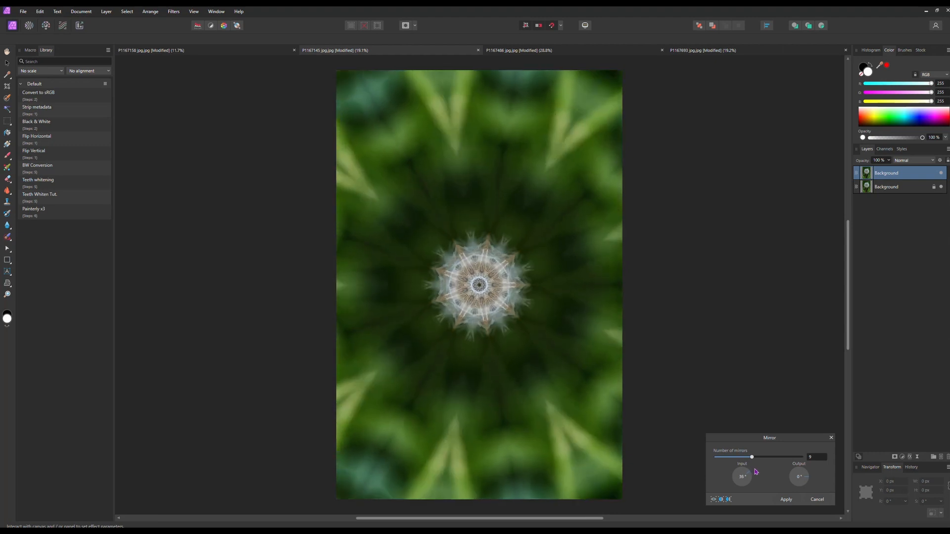
mouse_move(758, 479)
mouse_down()
mouse_move(749, 490)
mouse_move(755, 477)
mouse_up()
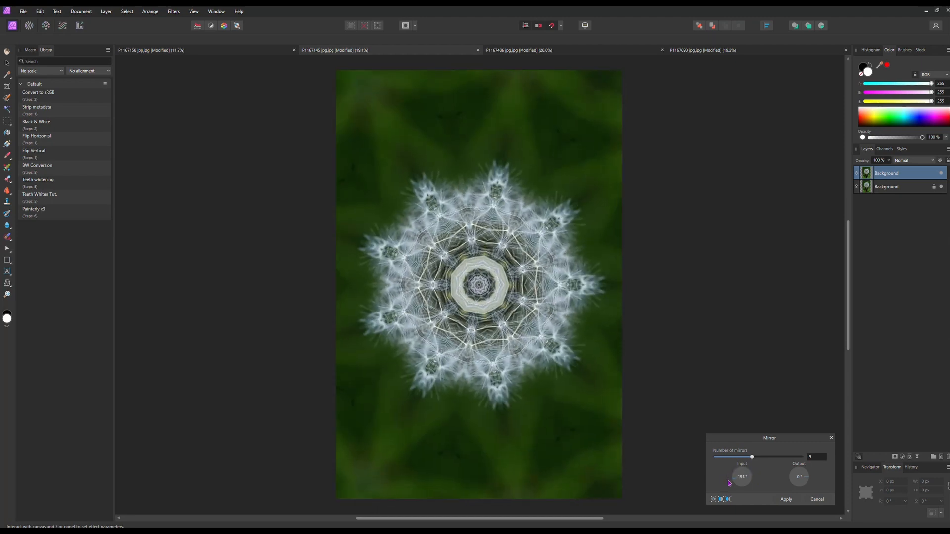
drag(729, 484, 755, 483)
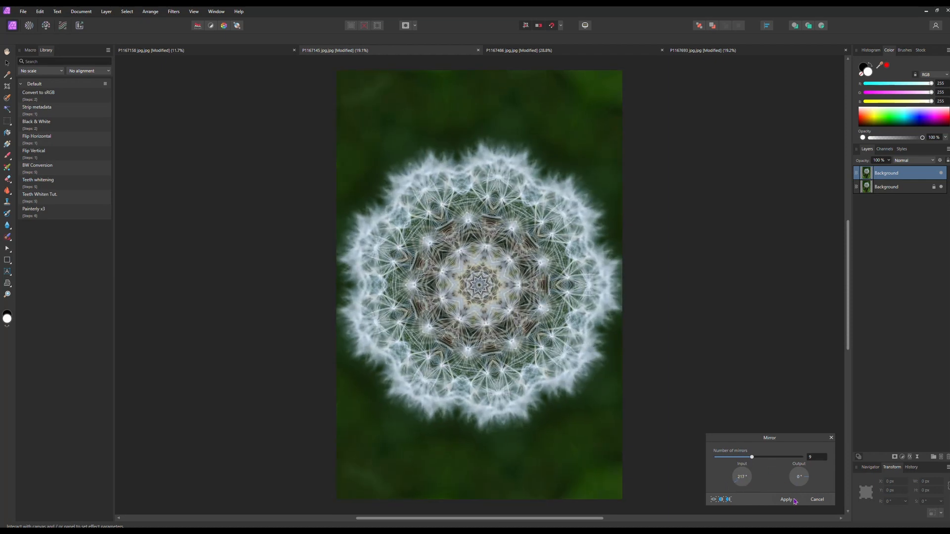
click(787, 500)
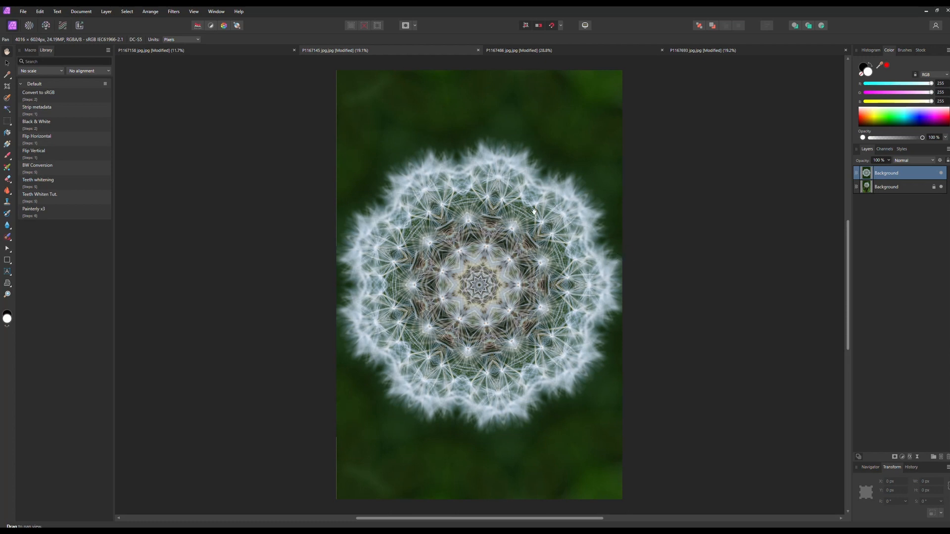
Step: Add a Gradient Map adjustment to the mirrored dandelion layer and set the gradient's first stop to black
click(903, 459)
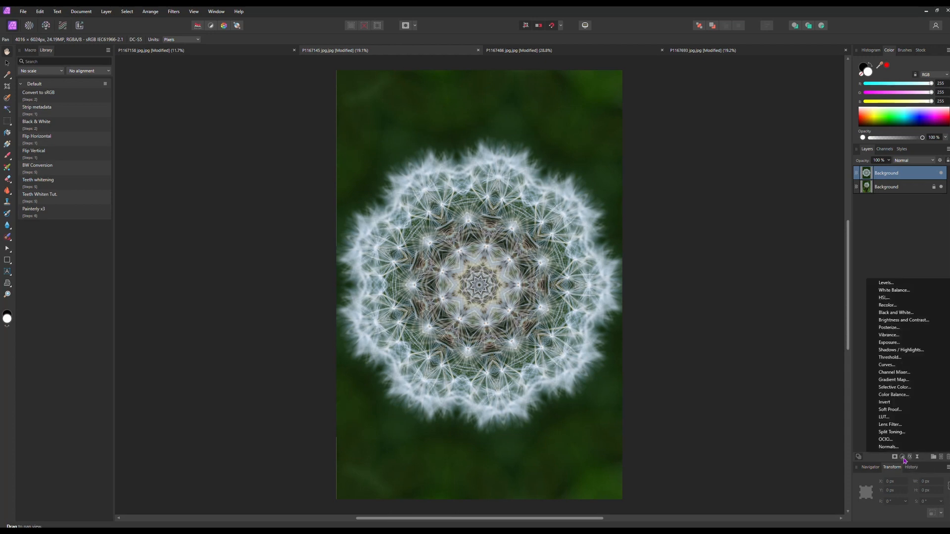
click(904, 380)
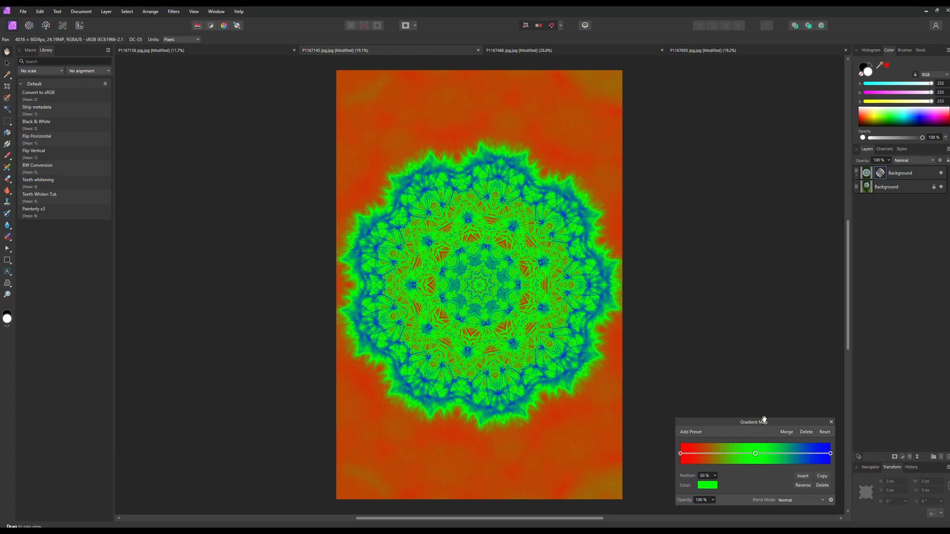
drag(781, 424, 766, 230)
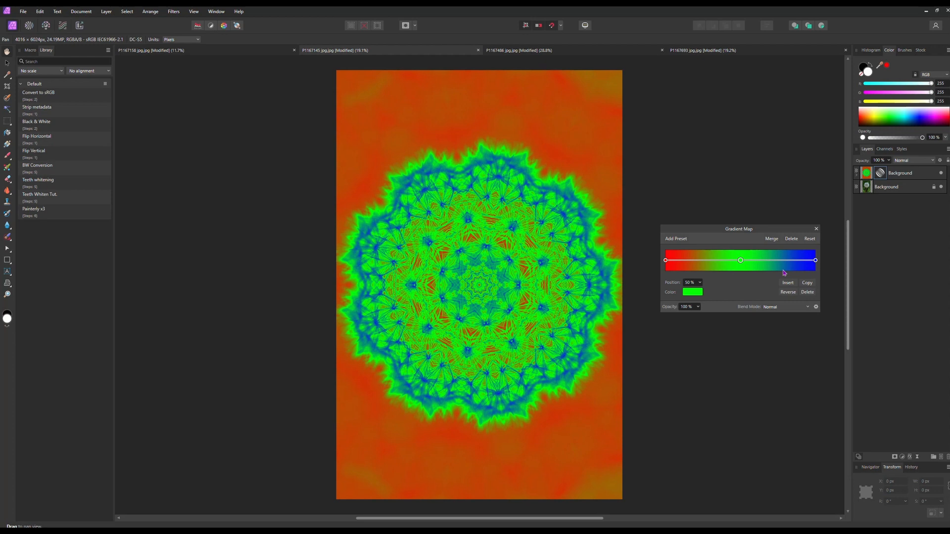
click(665, 260)
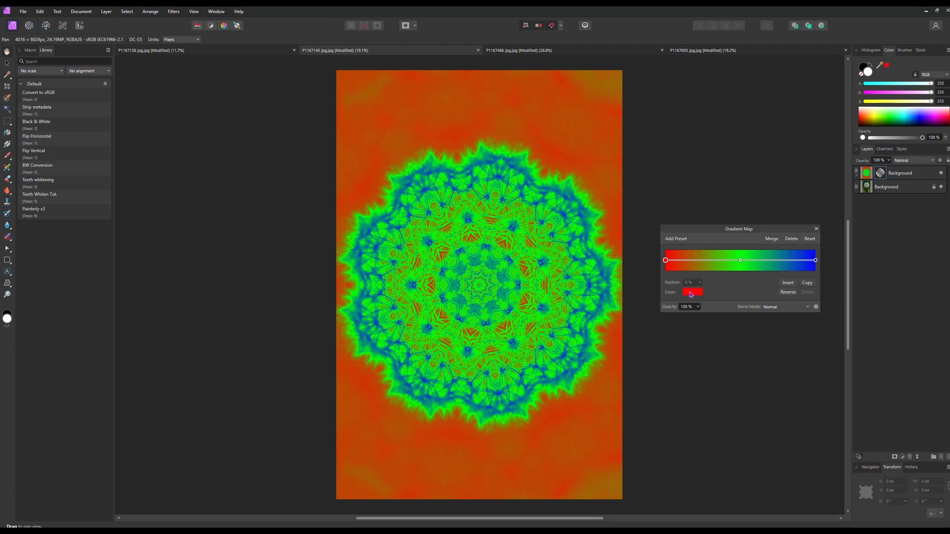
click(692, 292)
drag(722, 316, 634, 319)
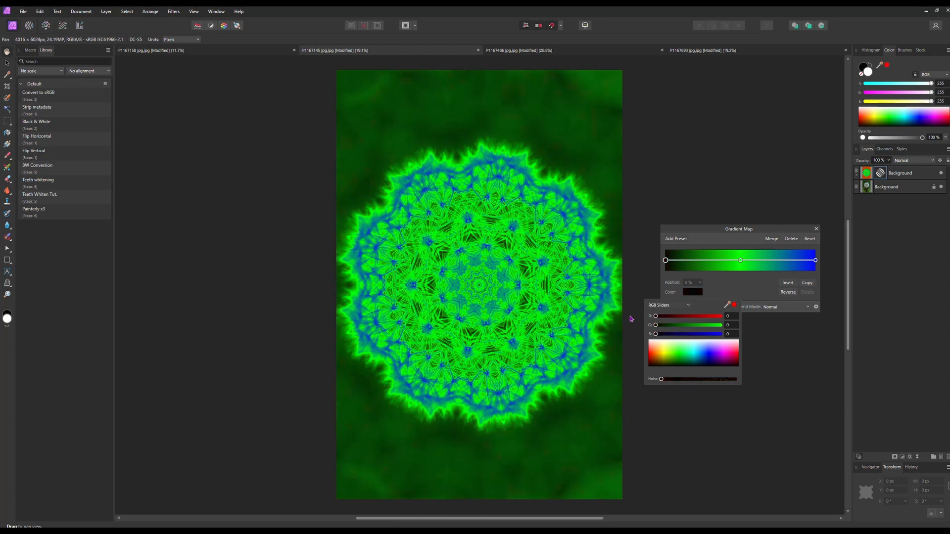
Step: Change the gradient's end stop at 100% to a pale yellow
click(818, 265)
click(815, 260)
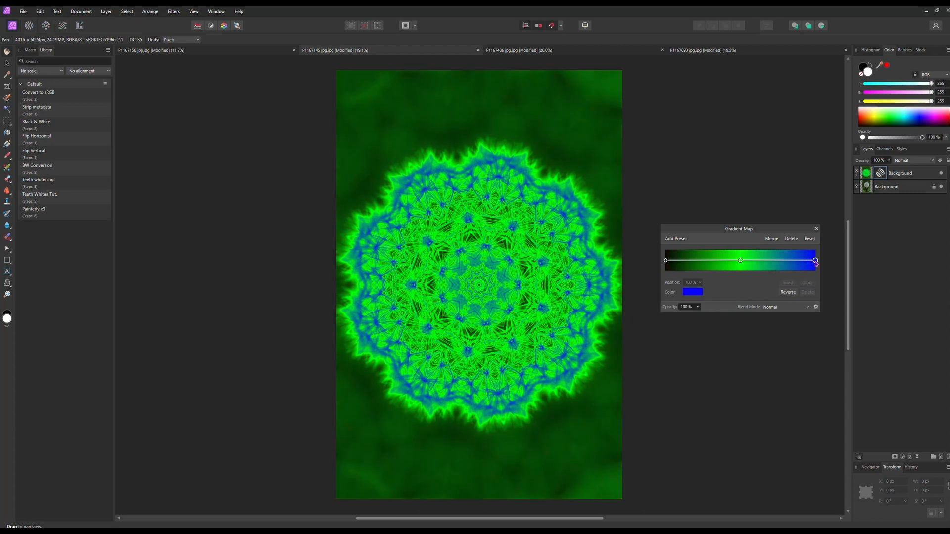
click(692, 292)
click(662, 349)
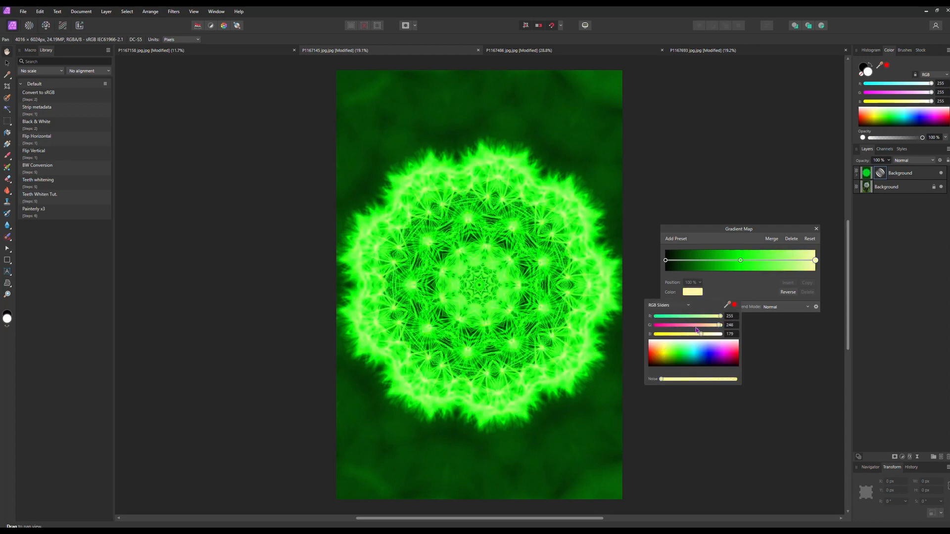
Step: Move the gradient's middle stop to 76% and recolour it yellow-green
drag(740, 261, 782, 263)
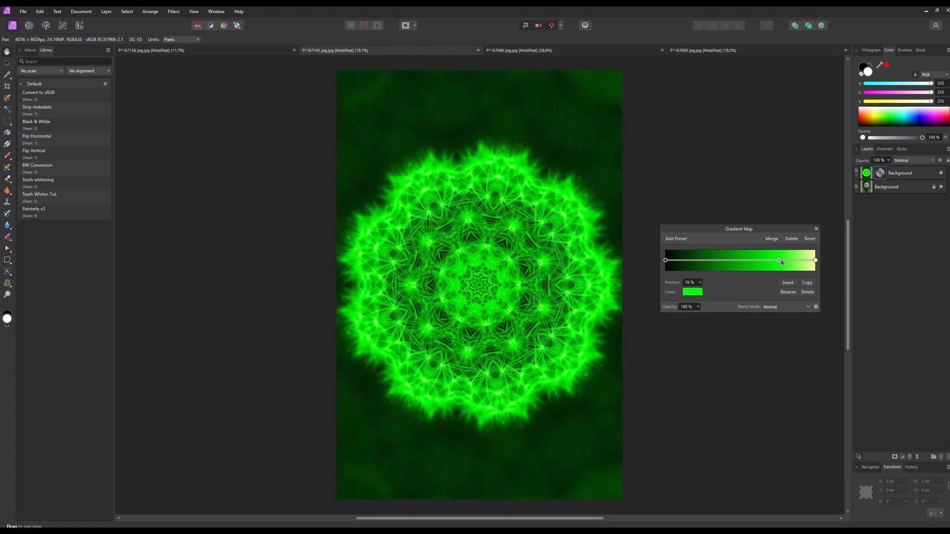
click(697, 293)
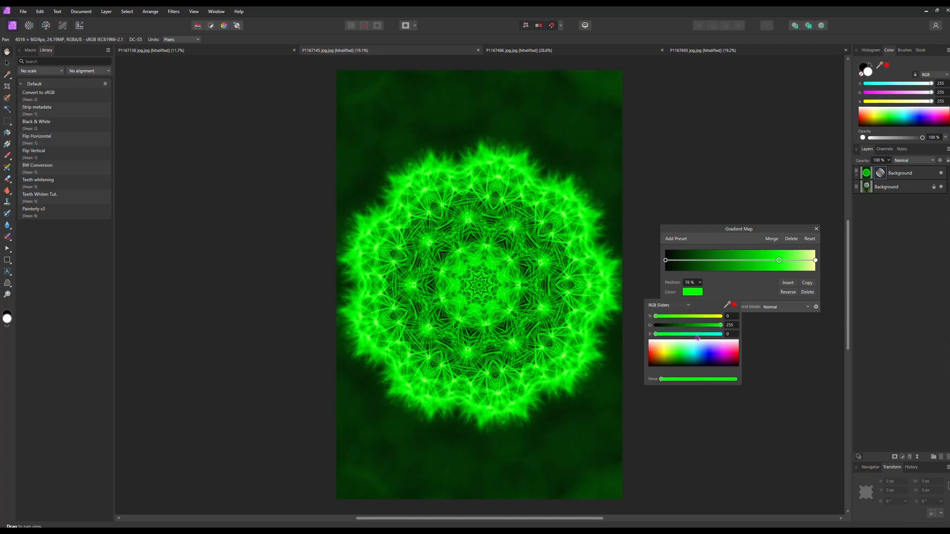
click(668, 360)
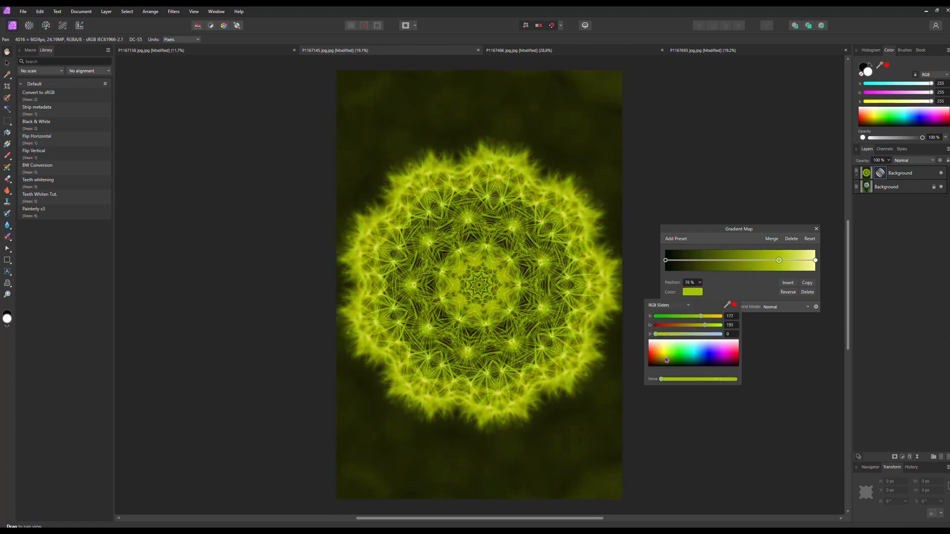
Step: Move the yellow-green stop to 62% and add a near-white stop (RGB 242, 240, 255) at about 75%
mouse_move(779, 261)
mouse_down()
mouse_move(683, 265)
mouse_move(780, 266)
mouse_up()
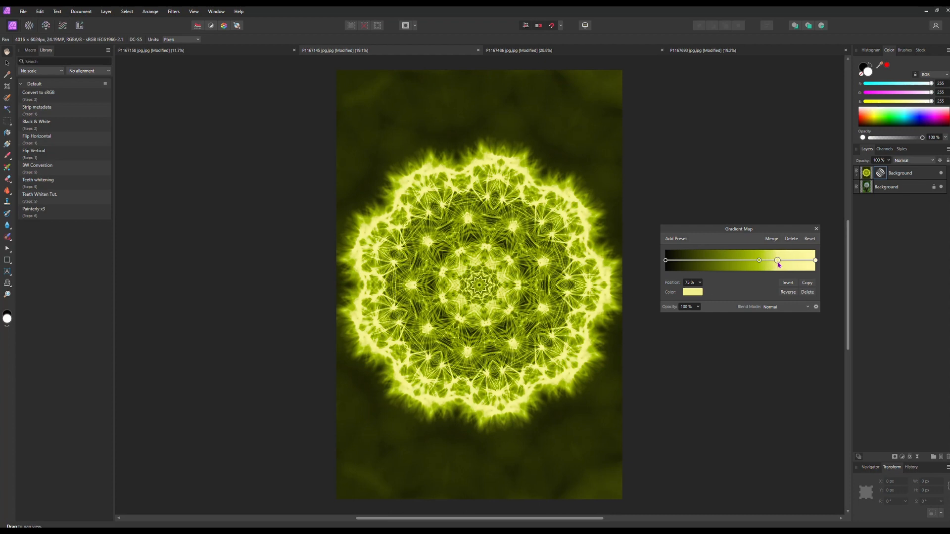
click(699, 296)
drag(700, 336, 729, 336)
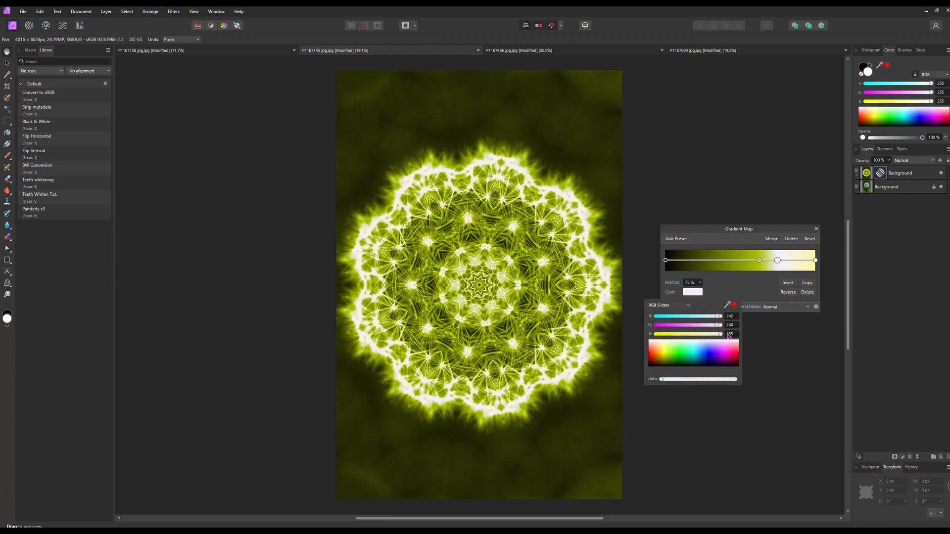
click(779, 264)
drag(778, 263, 780, 262)
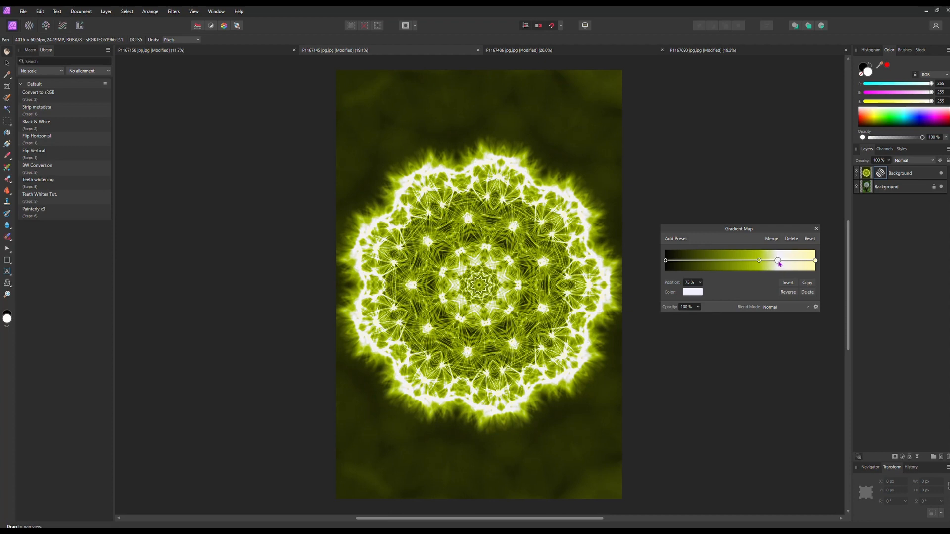
Step: Recolour the gradient stop at 62% to a purer green
click(759, 260)
click(698, 295)
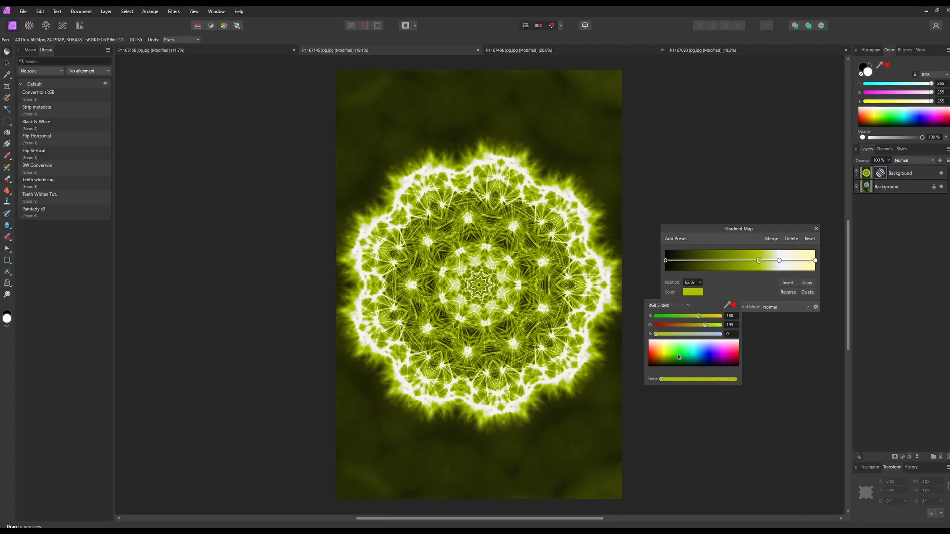
mouse_move(679, 356)
mouse_down()
mouse_move(673, 348)
mouse_move(661, 352)
mouse_move(672, 359)
mouse_up()
Step: Add a dark teal stop between the black and green stops, place it at 41%, and close the Gradient Map settings
click(713, 261)
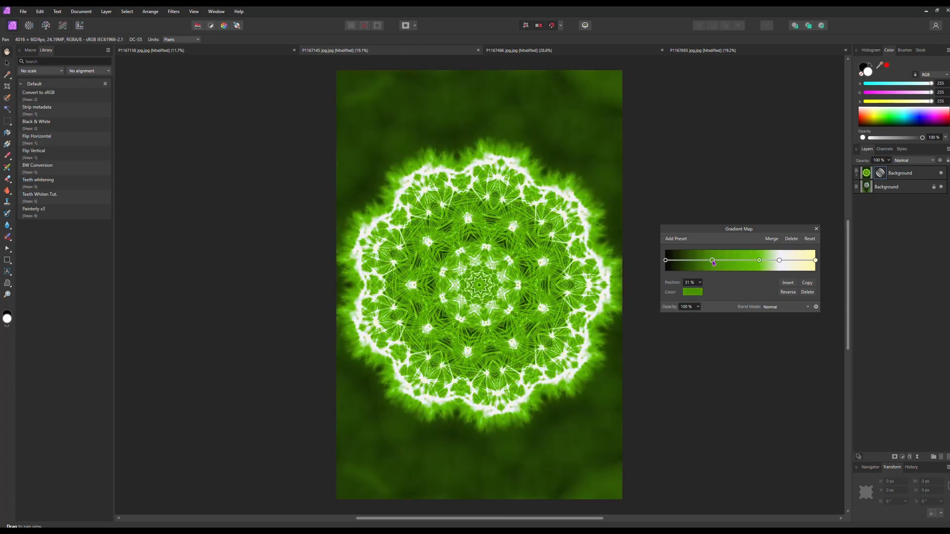
click(694, 293)
drag(698, 344, 699, 364)
mouse_move(712, 261)
mouse_down()
mouse_move(694, 265)
mouse_move(728, 268)
mouse_up()
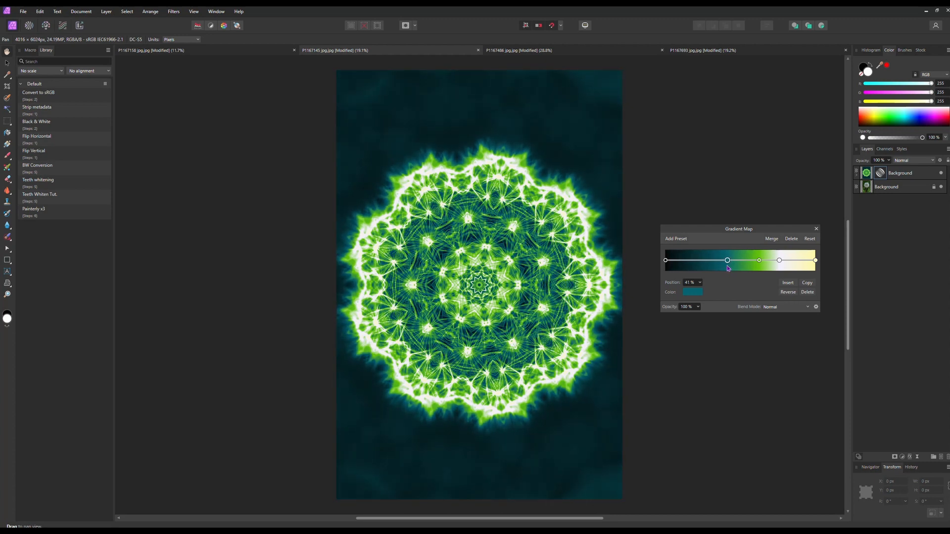
key(Return)
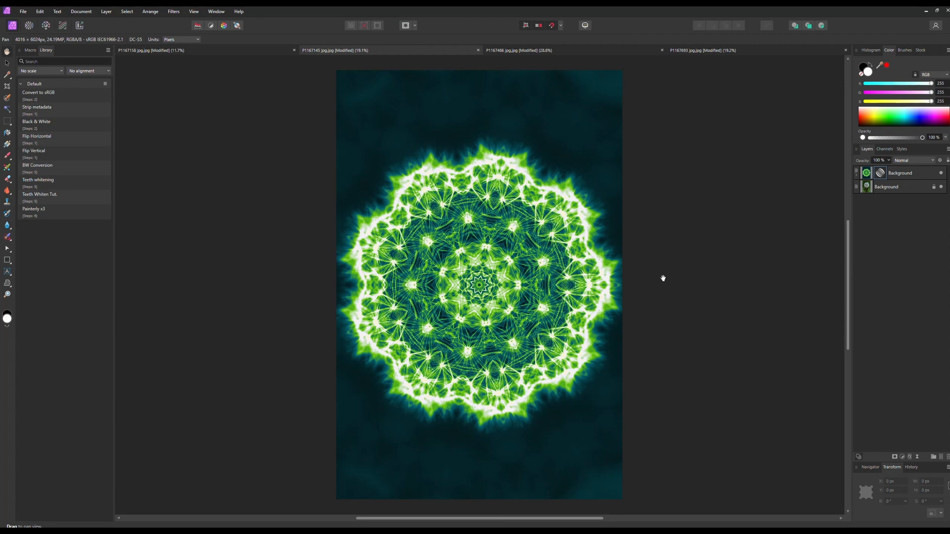
Step: Expand the mirrored dandelion layer and toggle the Gradient Map's visibility to compare the image with and without it
click(857, 177)
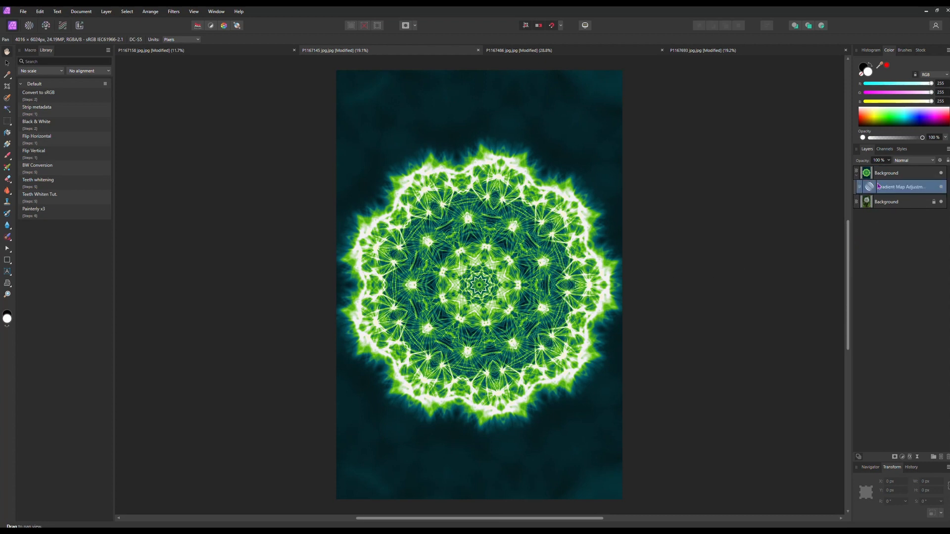
click(941, 187)
click(941, 187)
click(942, 188)
click(941, 188)
Step: Switch to the leafy food photo P1167158.jpg and duplicate its Background layer
click(258, 52)
key(v)
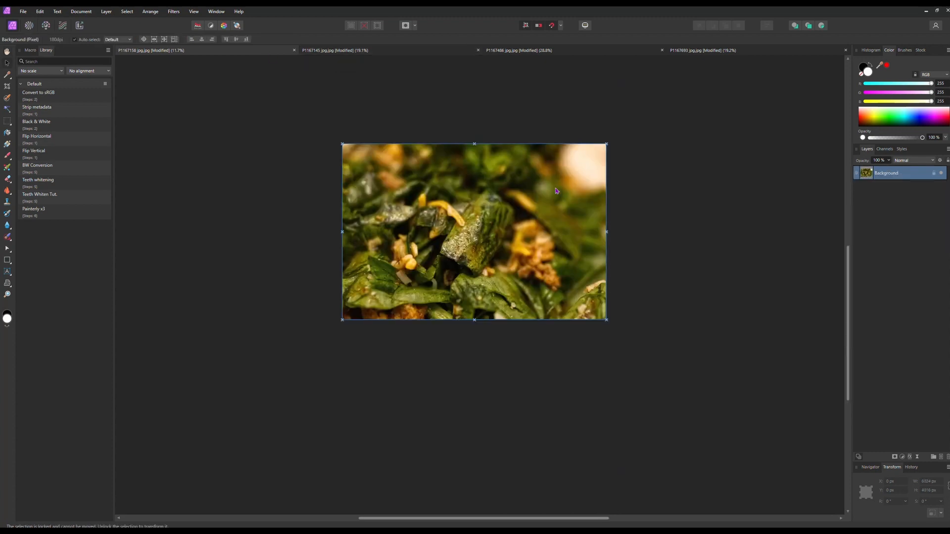
click(684, 138)
scroll(474, 208, up, 2)
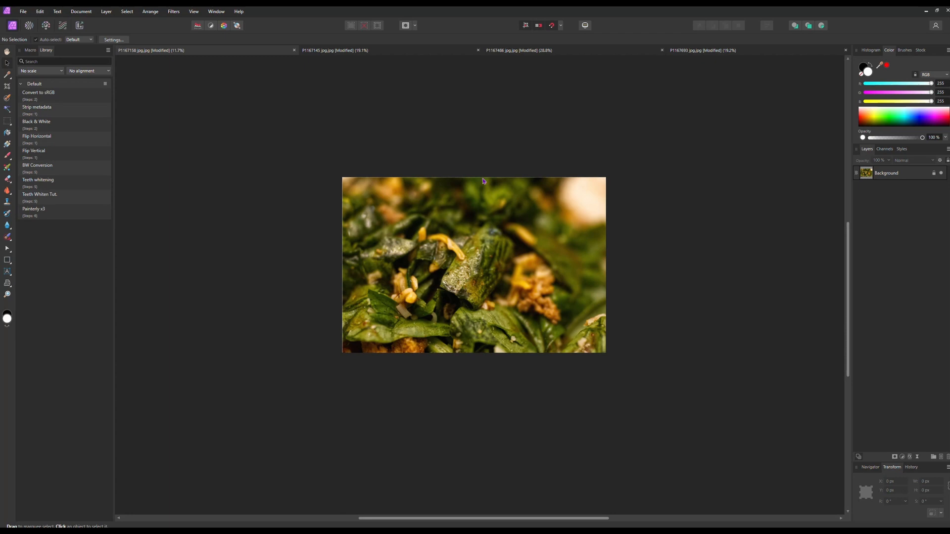
click(173, 11)
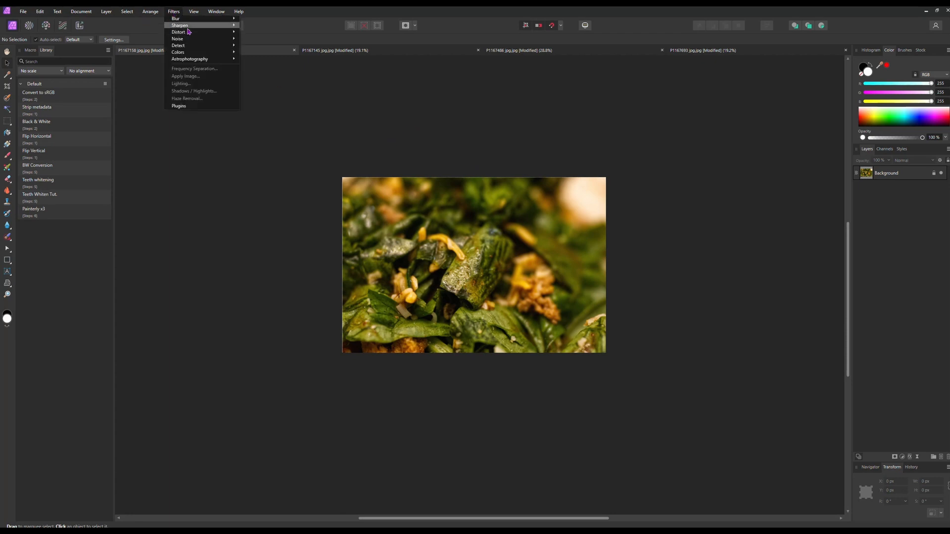
mouse_move(191, 33)
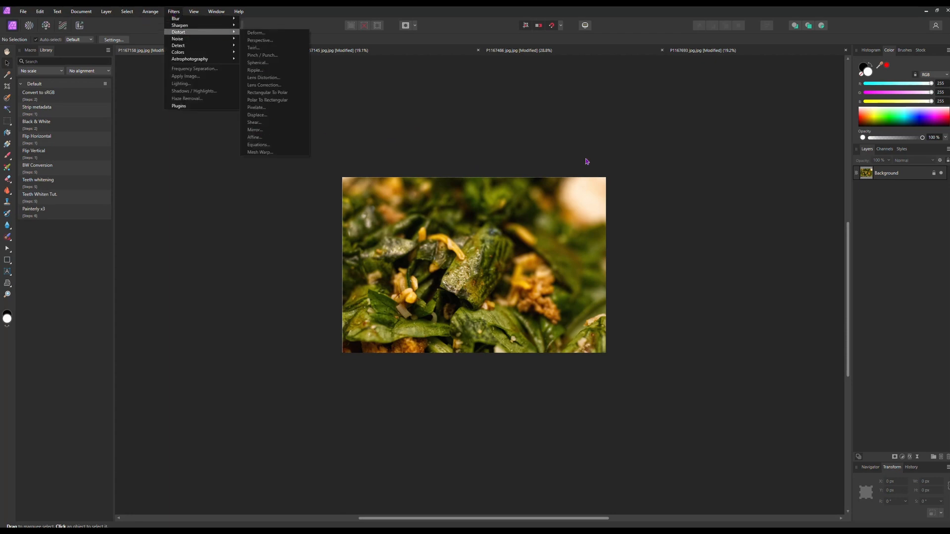
click(869, 177)
click(869, 177)
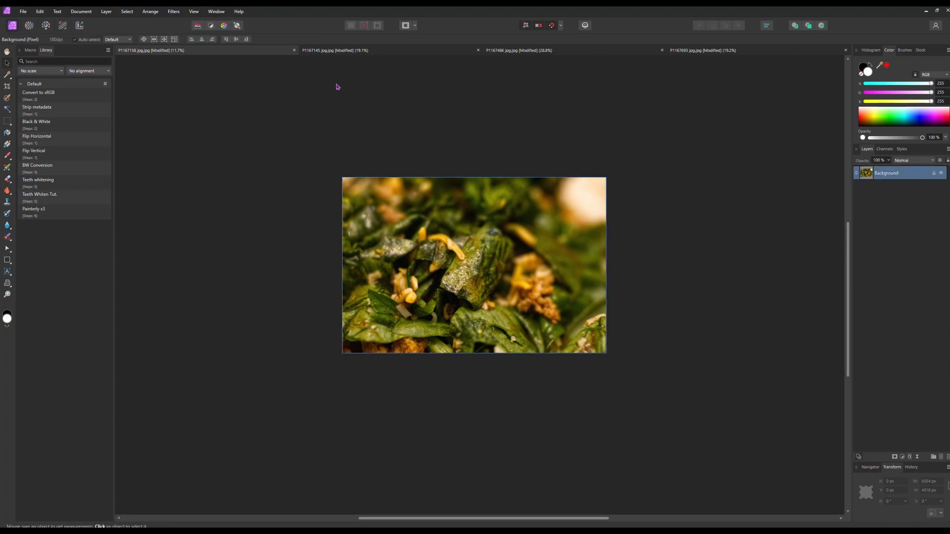
key(ctrl+j)
Step: Apply the Mirror distortion filter to the copied layer with 8 mirrors, input angle 177° and output angle 225°
click(173, 11)
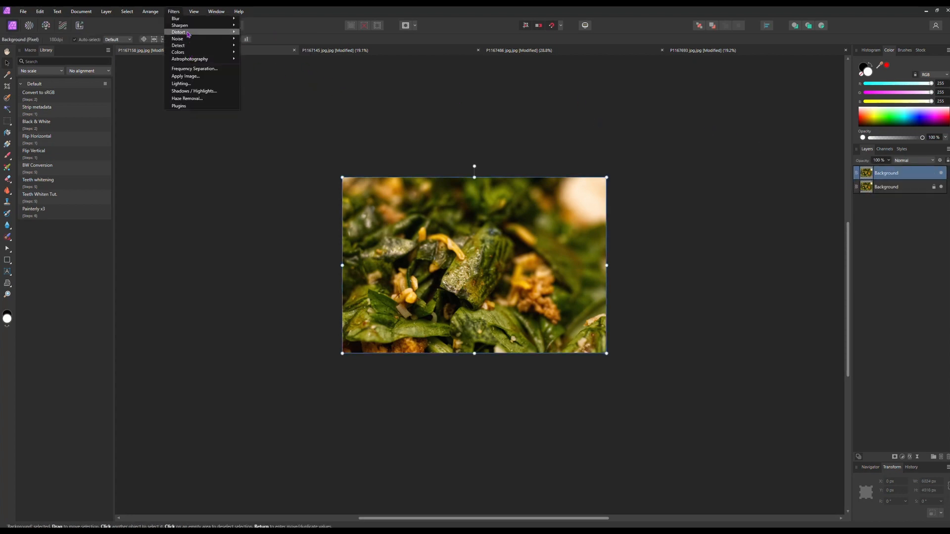
mouse_move(189, 34)
click(265, 128)
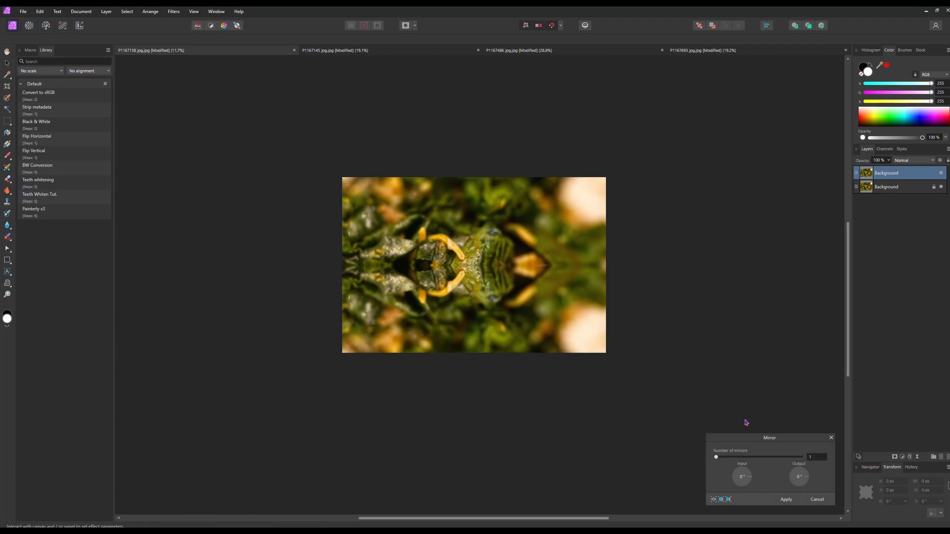
drag(716, 457, 742, 490)
drag(801, 488, 726, 476)
scroll(505, 270, up, 3)
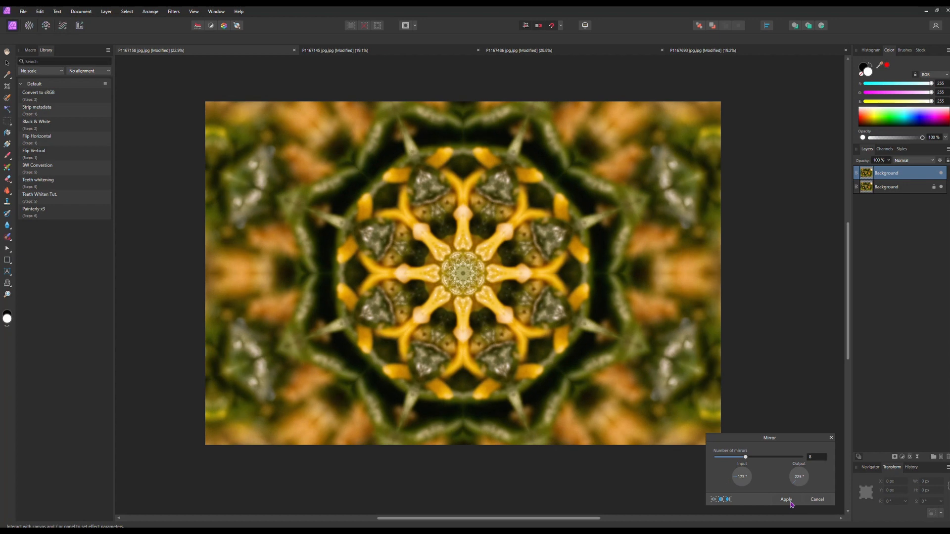
click(786, 499)
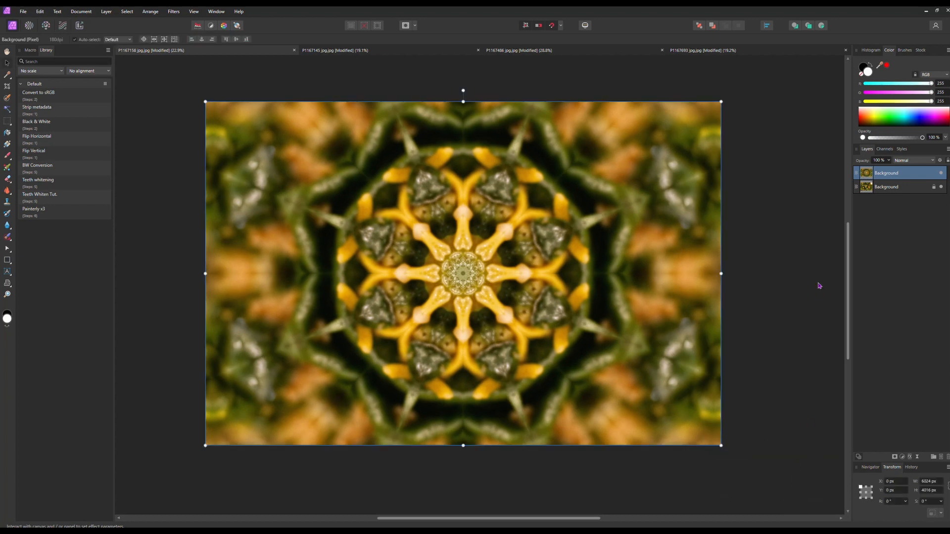